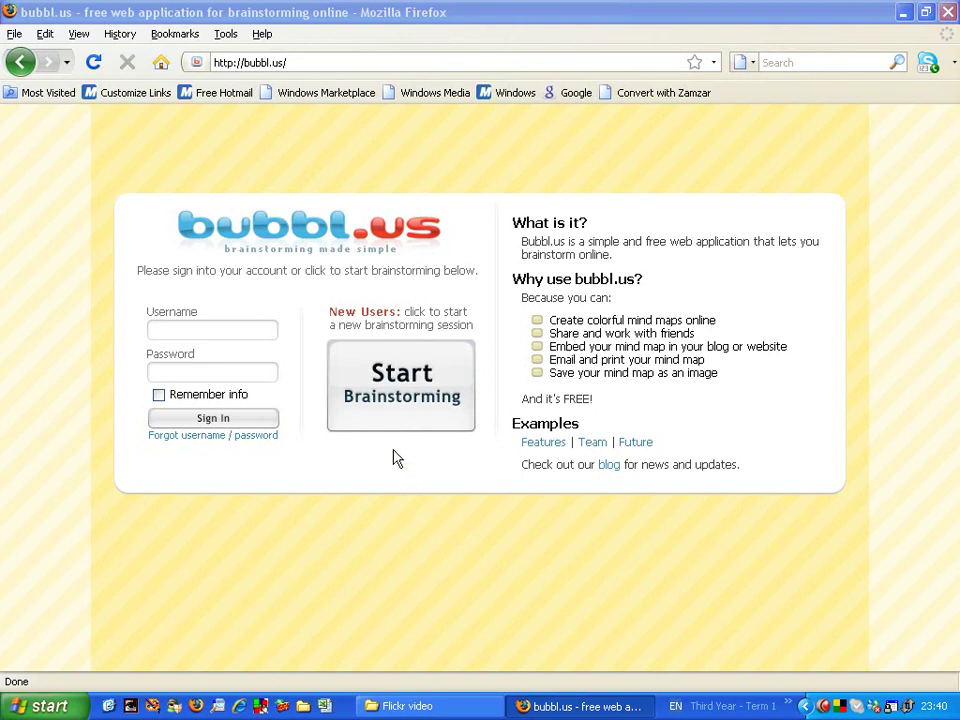
Start a new brainstorming sheet from the bubbl.us home page
left_click(415, 396)
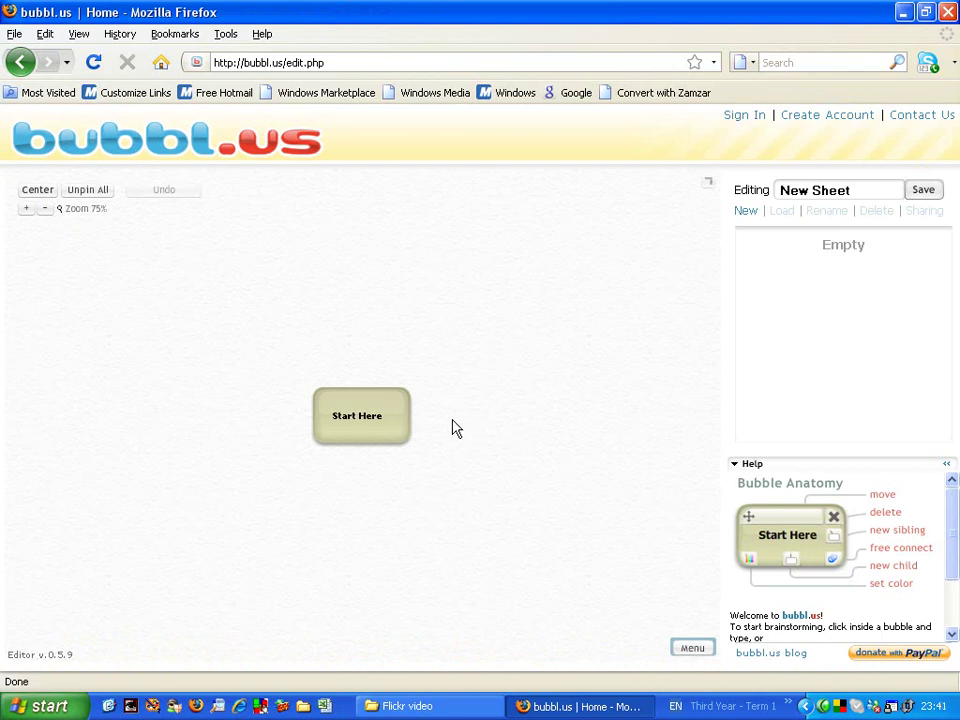
Replace the Start Here bubble's text with 'Art and Design'
mouse_move(398, 429)
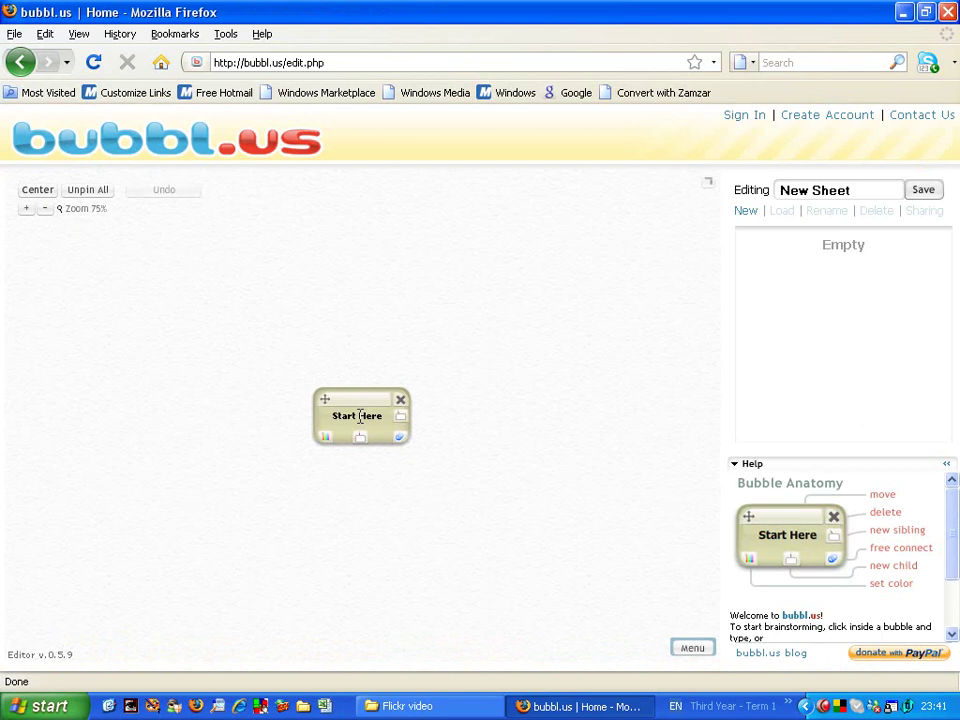
left_click(360, 417)
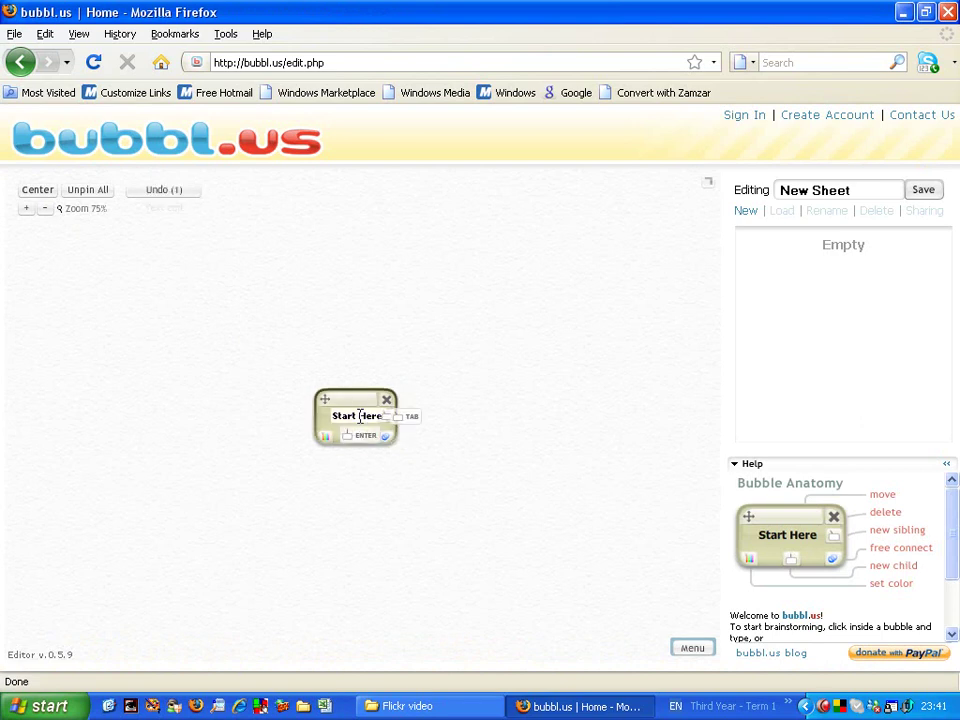
triple_click(360, 417)
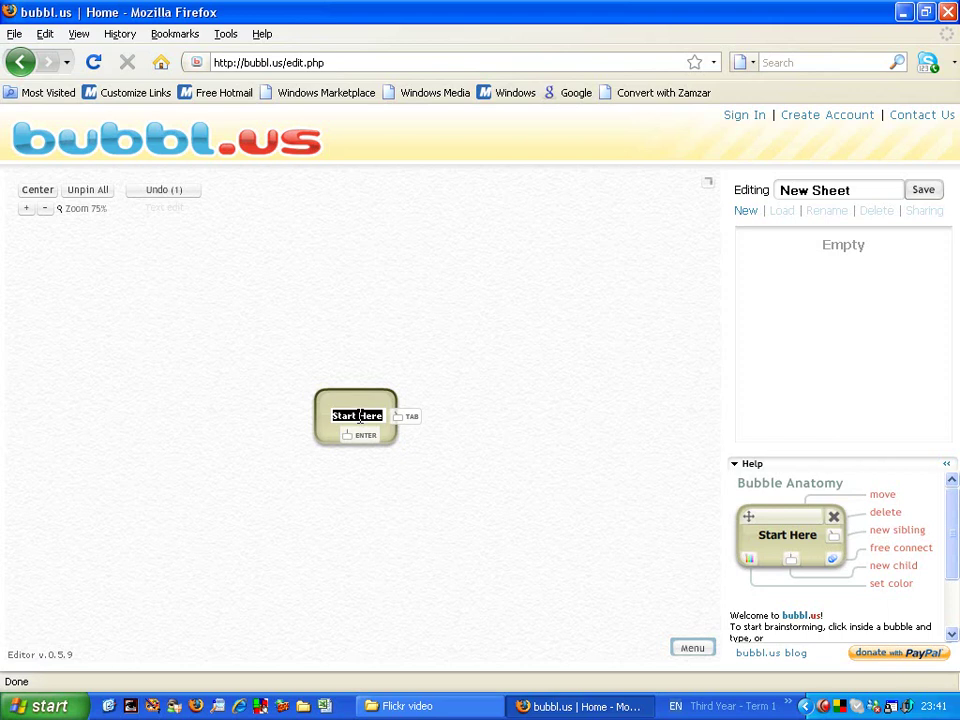
type("Art")
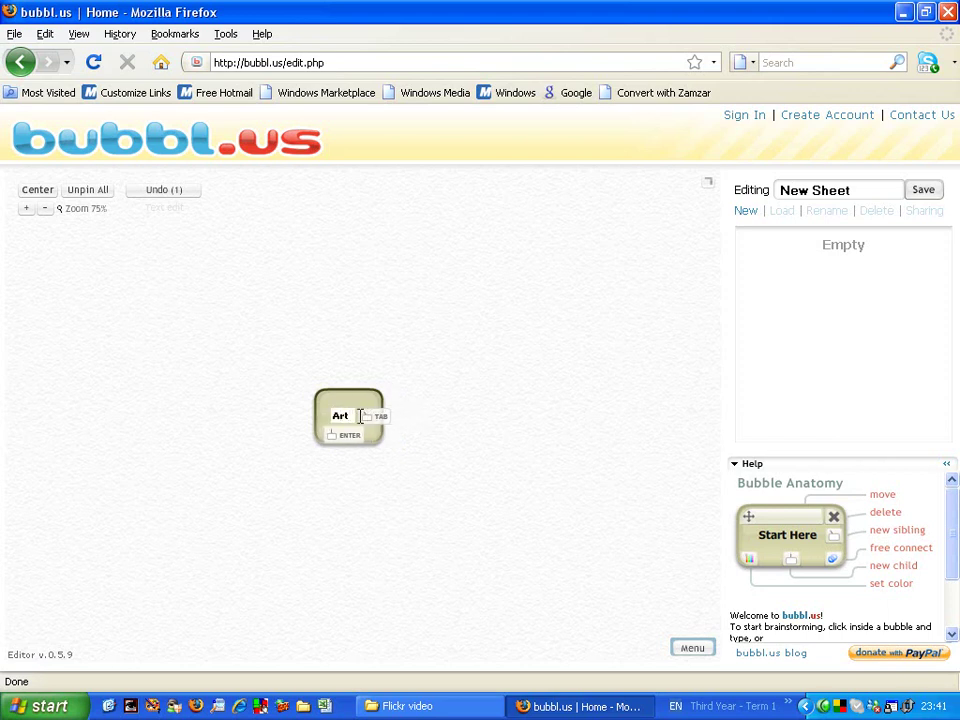
type(" and Design")
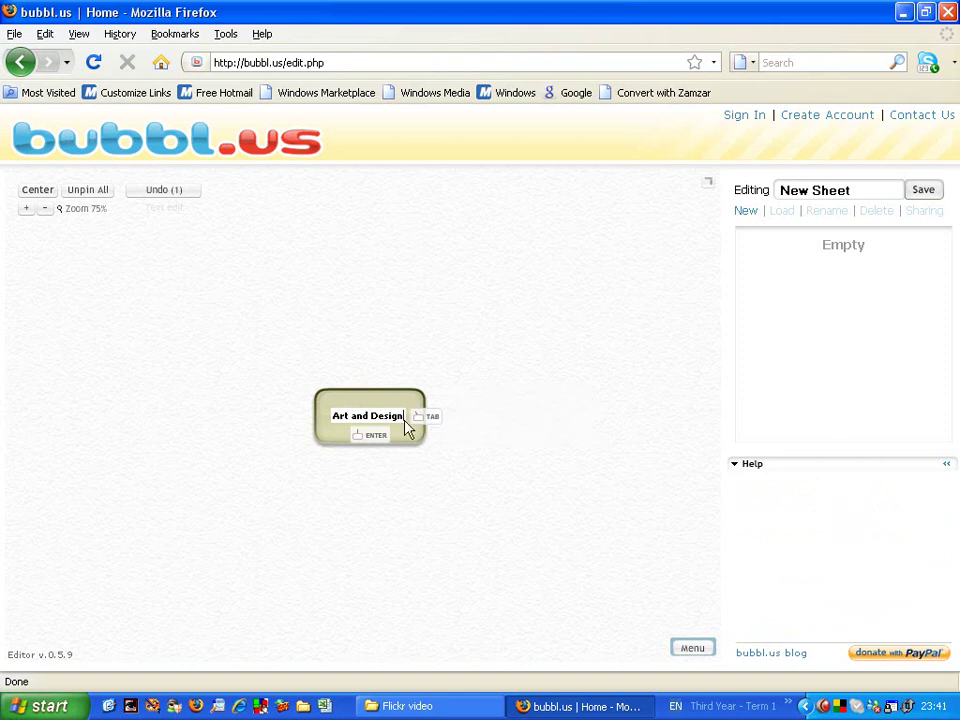
Add a child bubble labelled 'Year 7' under Art and Design
left_click(374, 438)
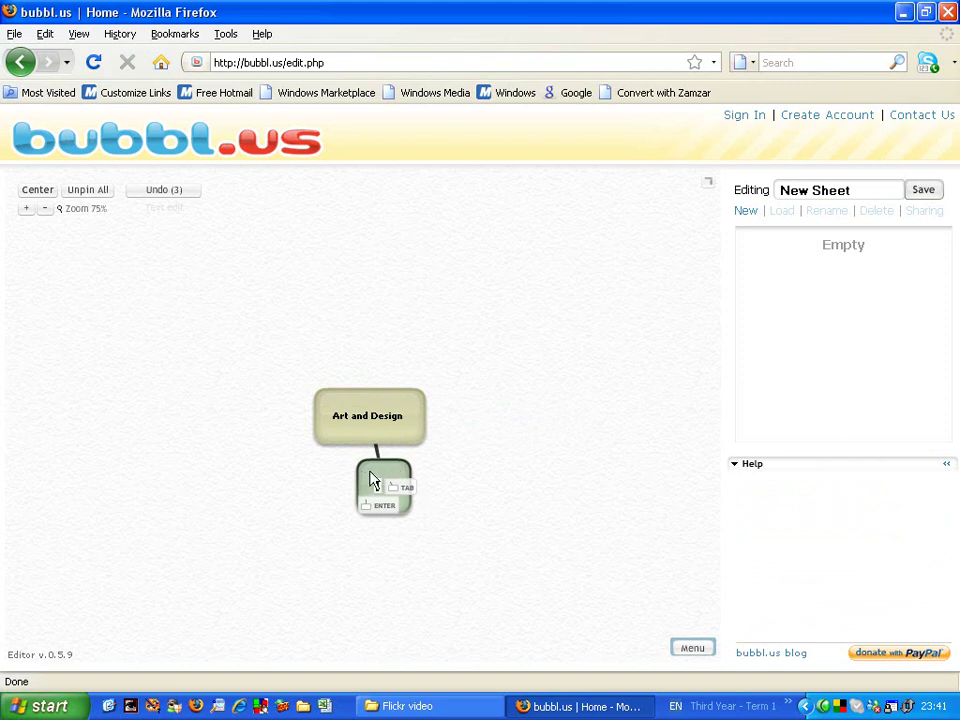
left_click(372, 478)
type("Year 7")
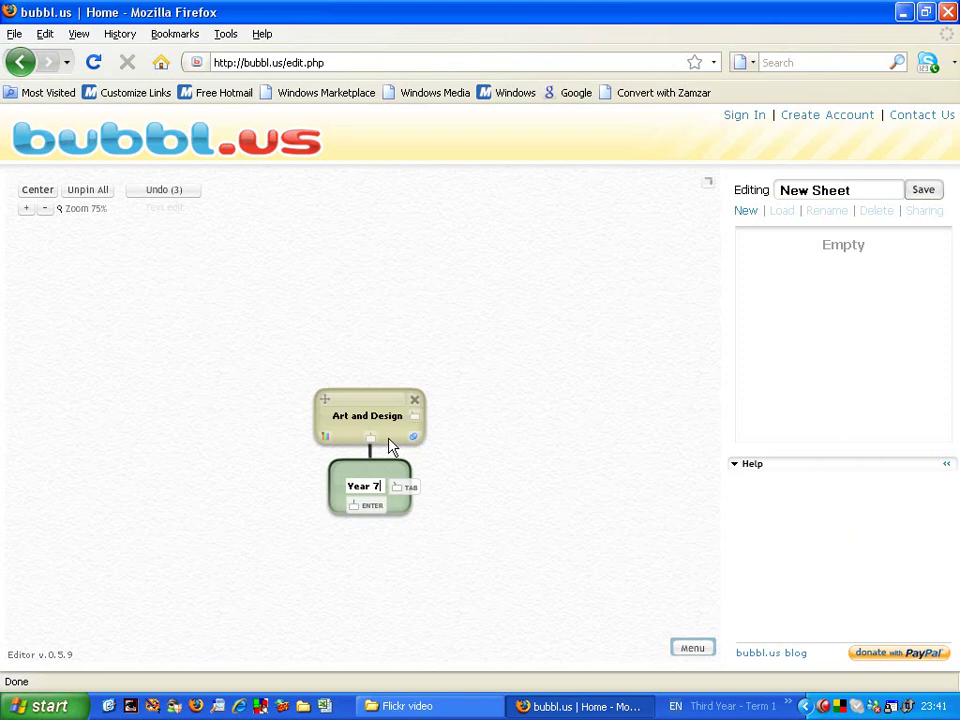
Add a 'Henri Rousseau' child bubble under Year 7
left_click(373, 507)
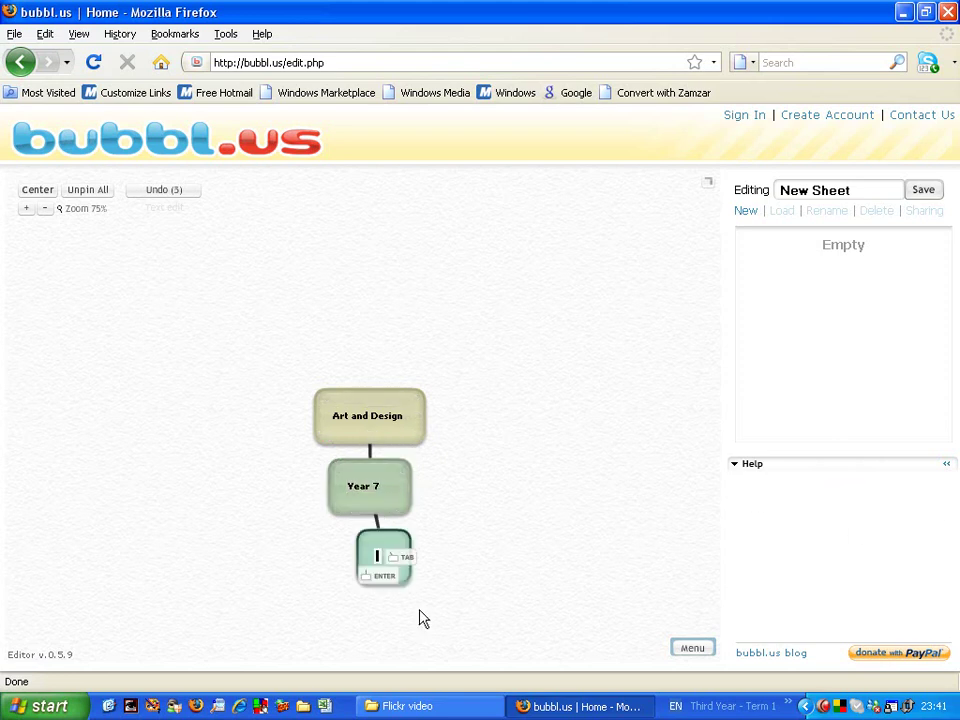
type("Henri")
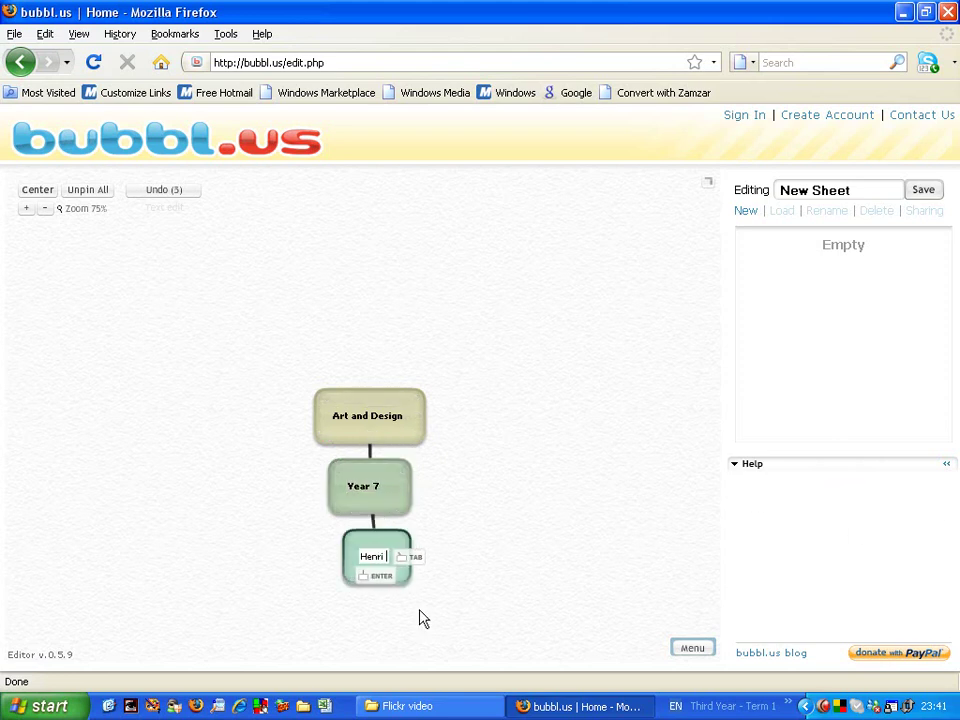
type(" Rousseau")
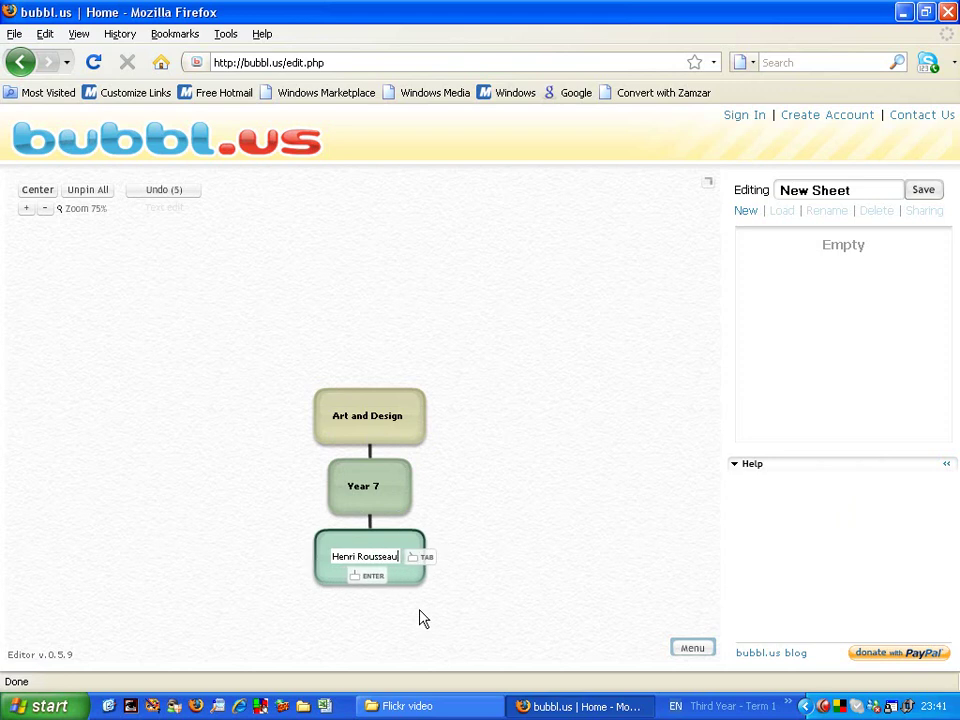
key("Return")
mouse_move(409, 440)
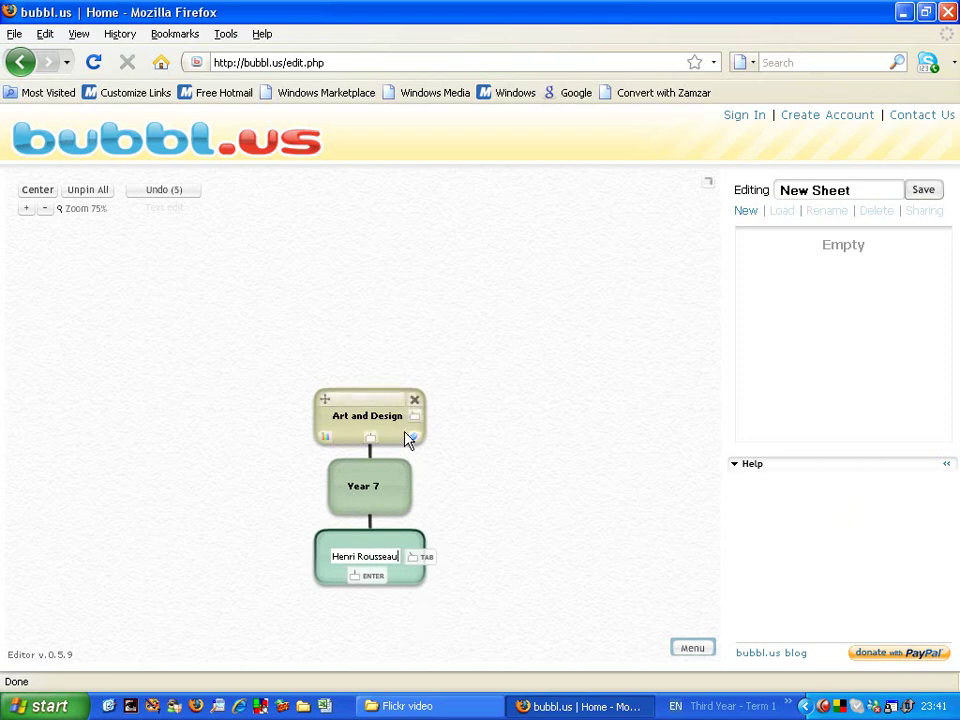
left_click(321, 430)
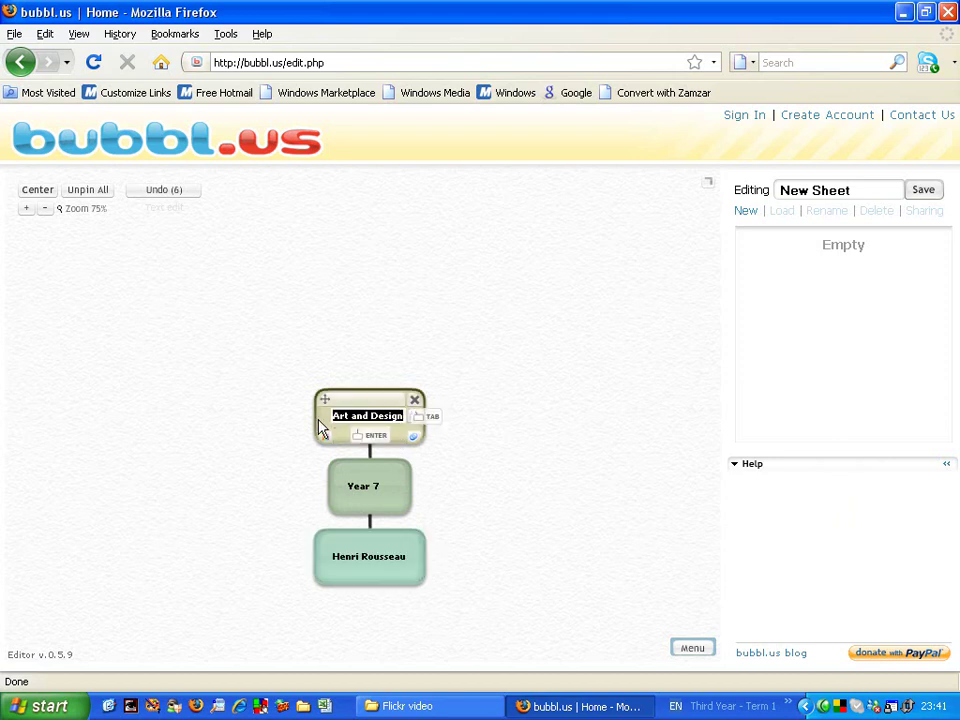
left_click(435, 420)
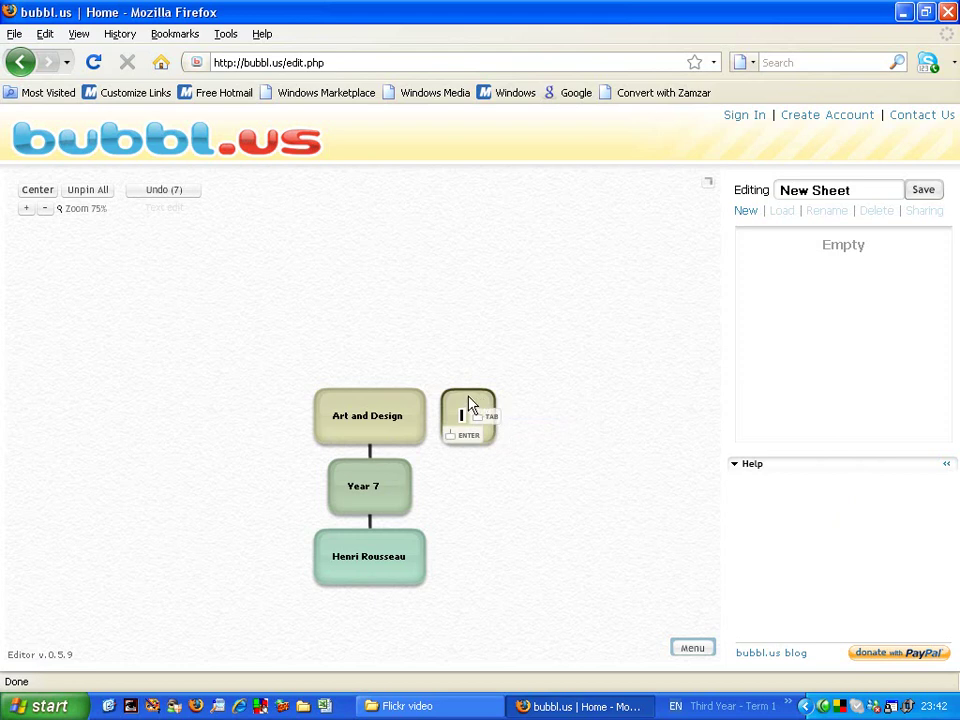
key("ctrl+z")
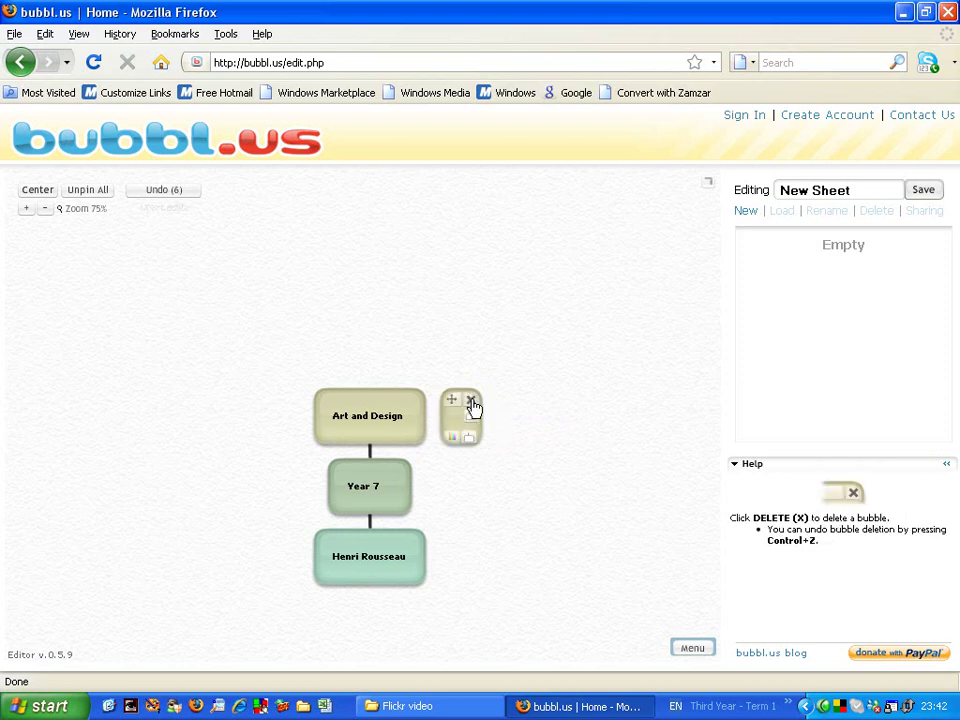
left_click(472, 402)
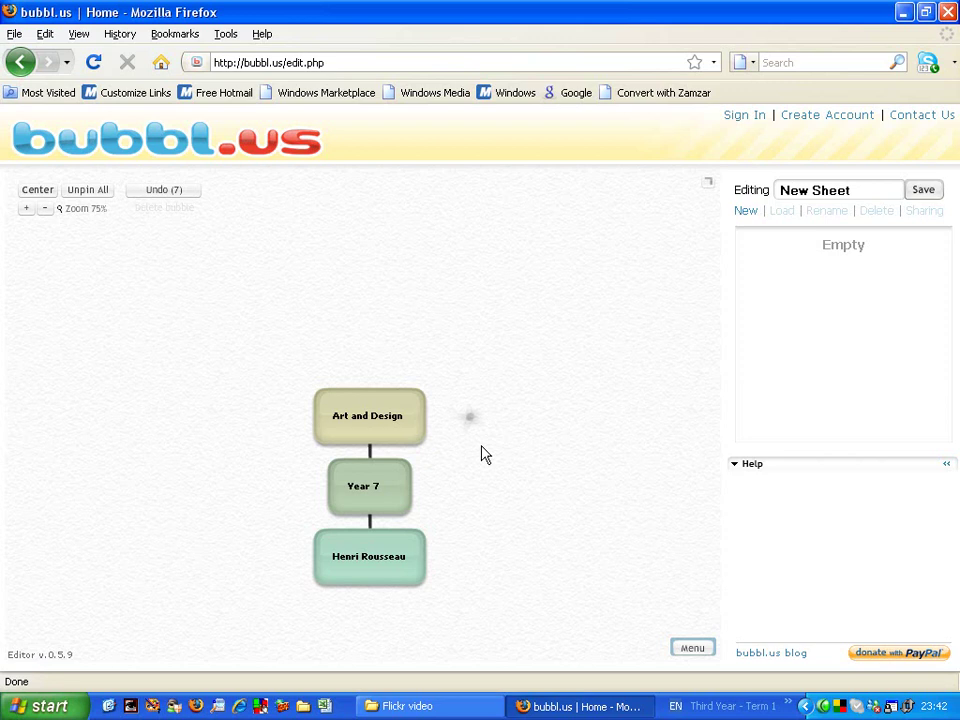
mouse_move(396, 445)
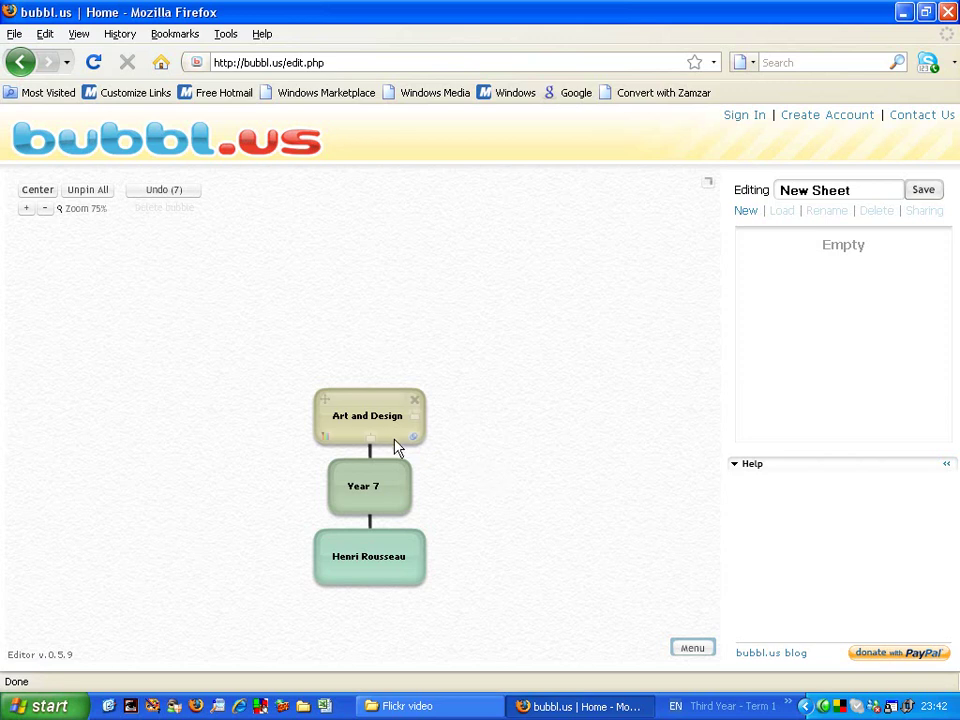
Add a second child bubble labelled 'Year 8' under Art and Design
left_click(318, 428)
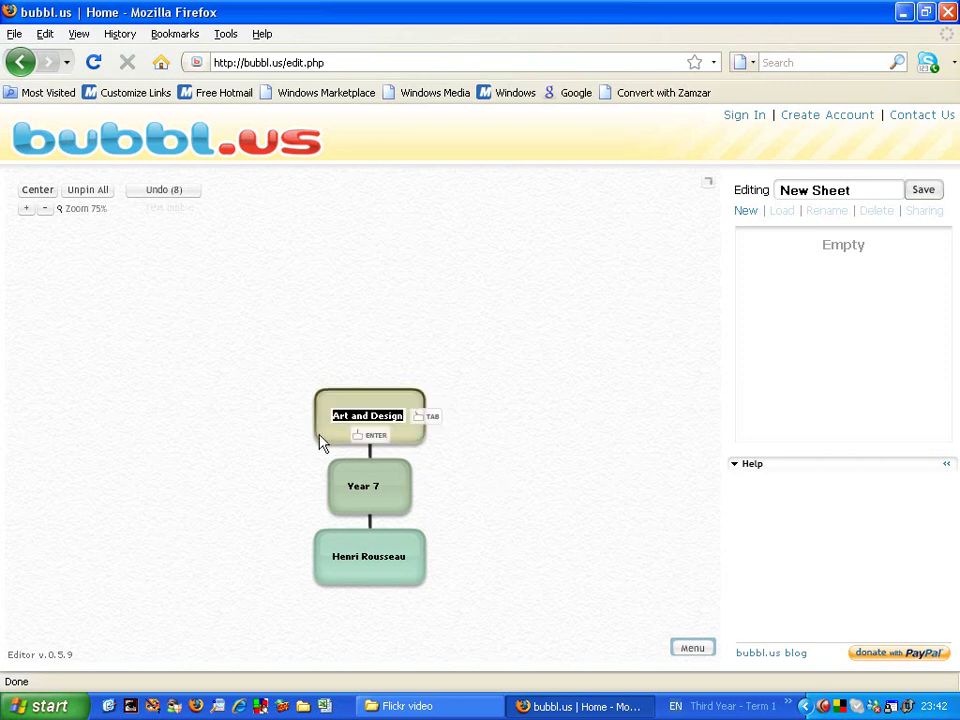
left_click(376, 437)
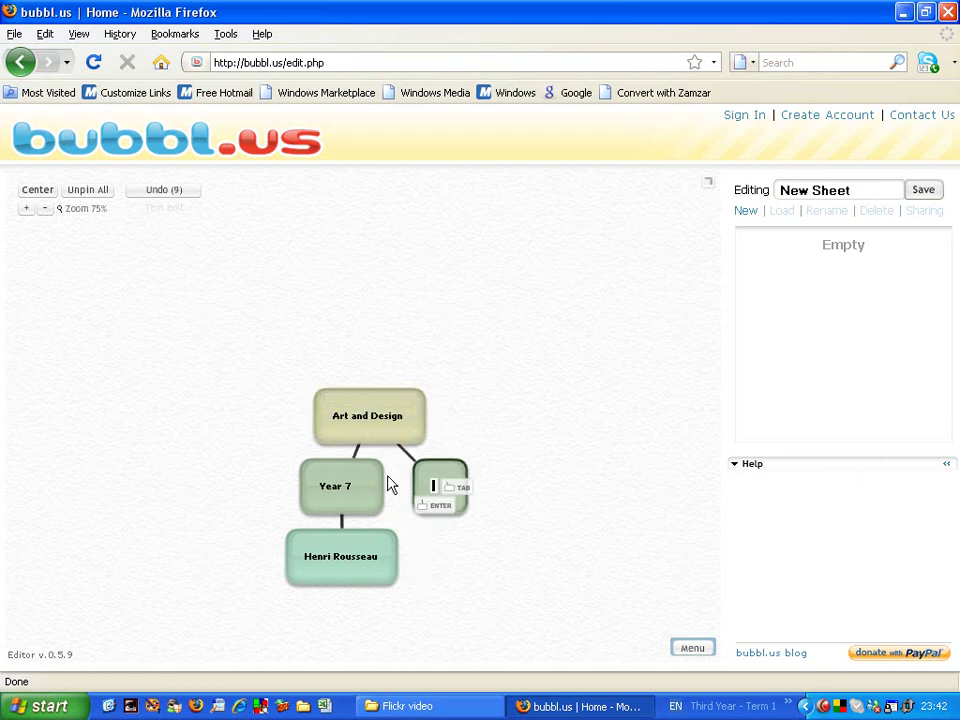
mouse_move(345, 486)
type("Ye")
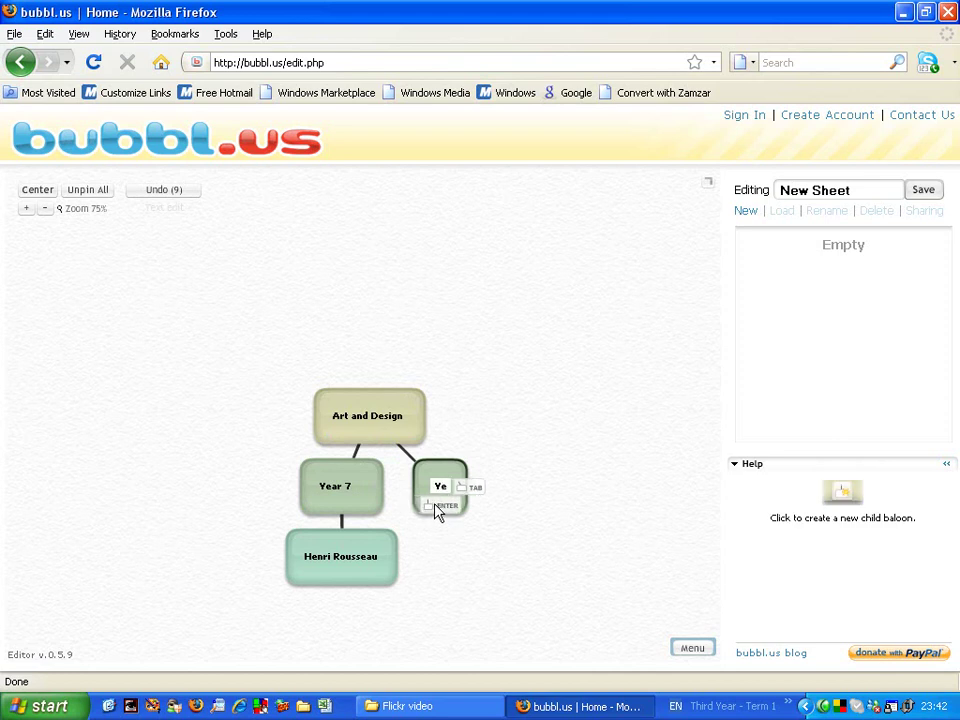
type("ar 8")
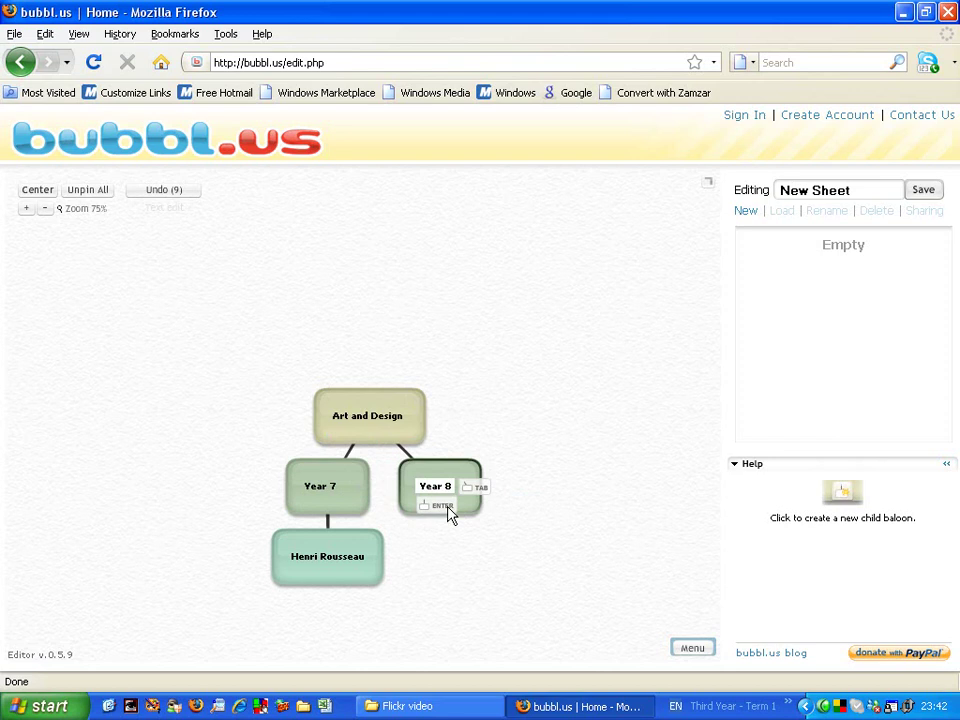
Add a 'Niki de Saint Phalle' child bubble under Year 8
left_click(449, 514)
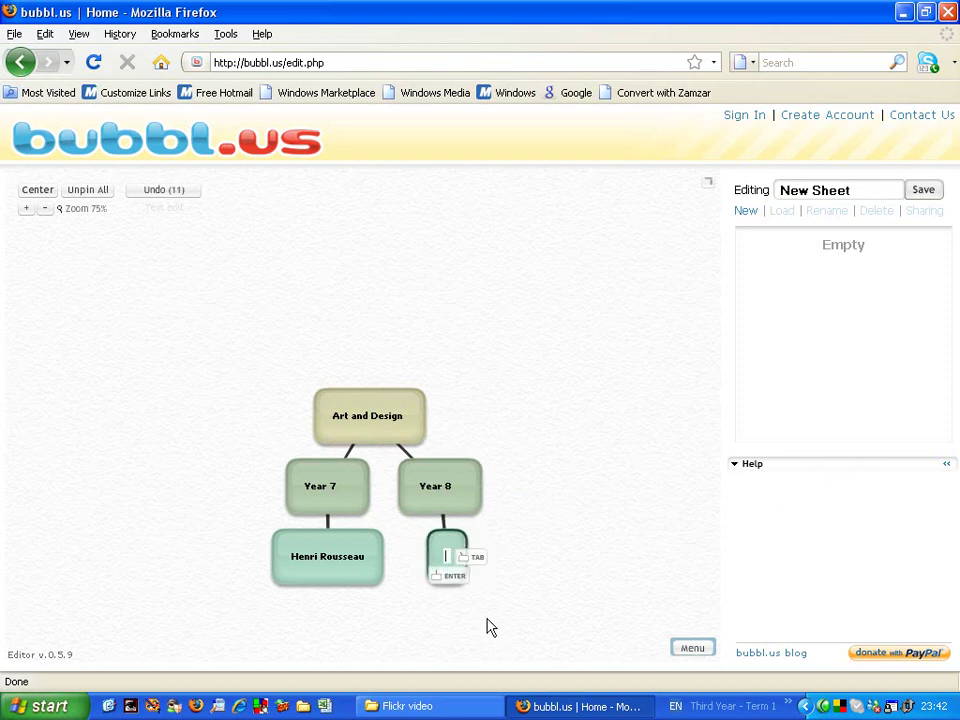
type("Niki")
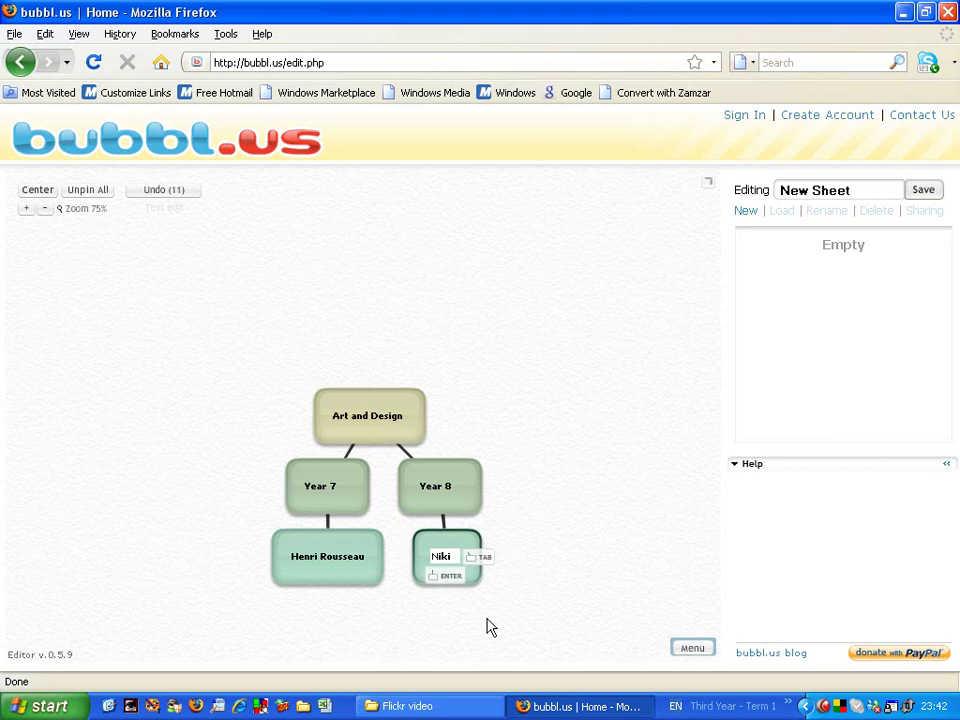
type(" de Saint Ph")
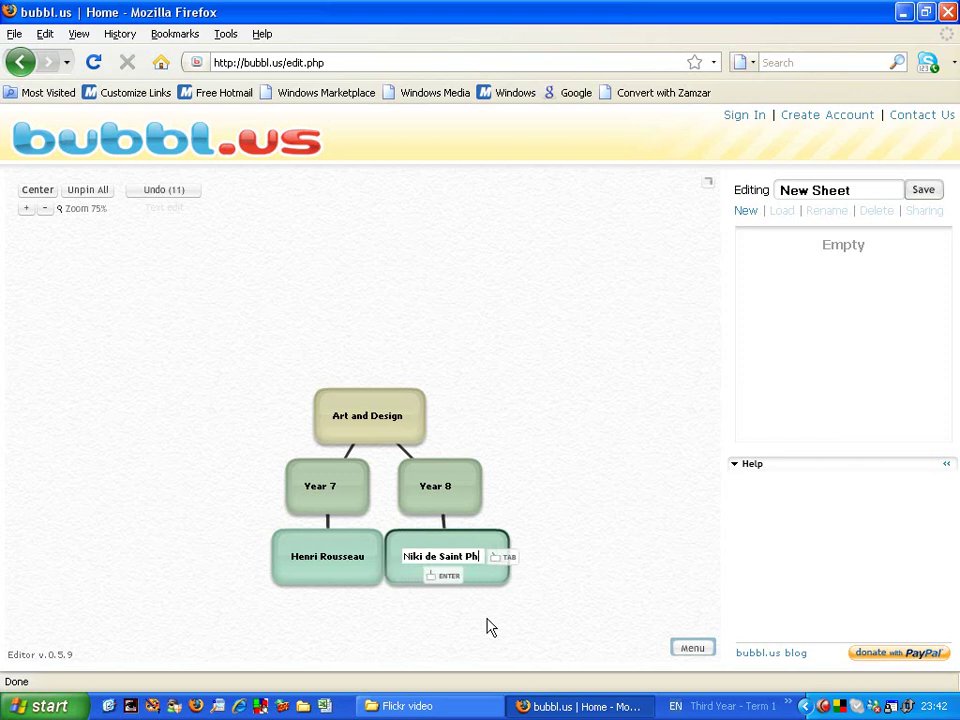
type("alle")
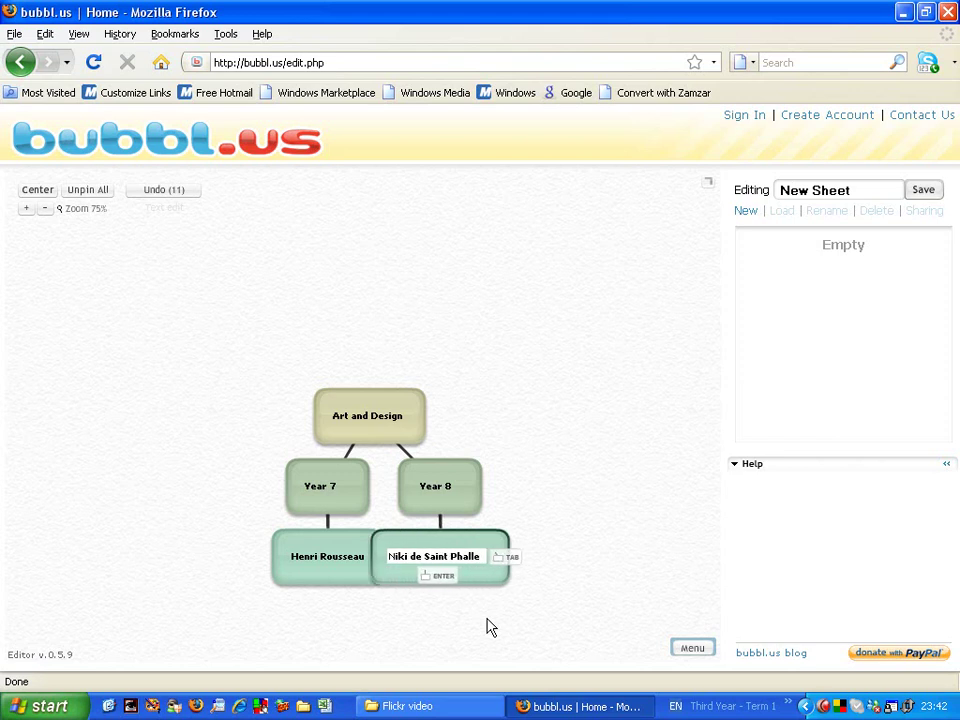
left_click(490, 627)
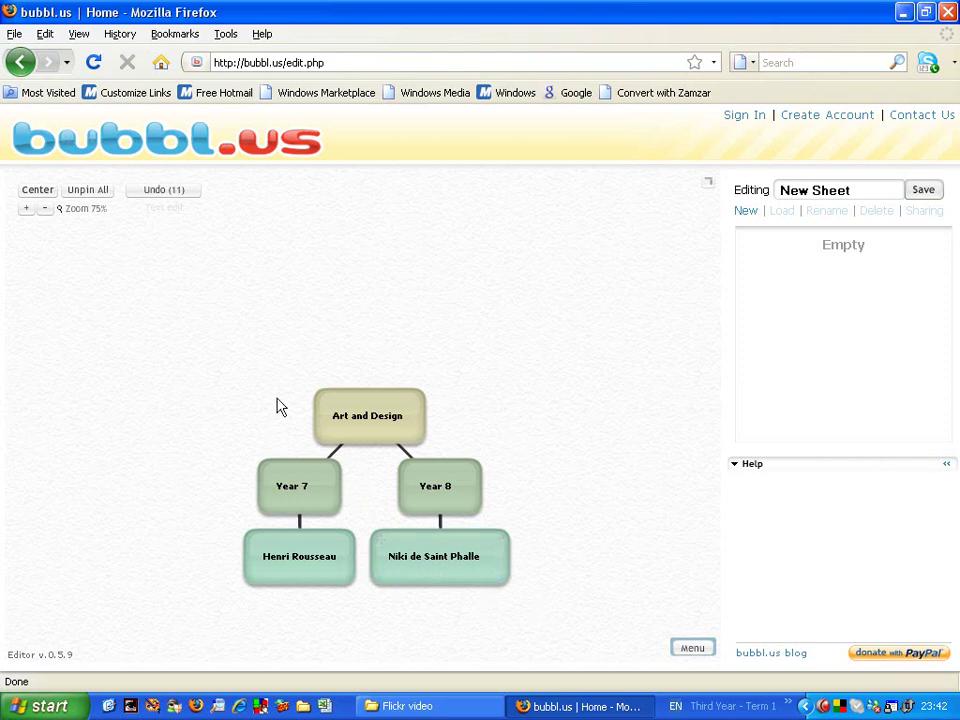
mouse_move(417, 434)
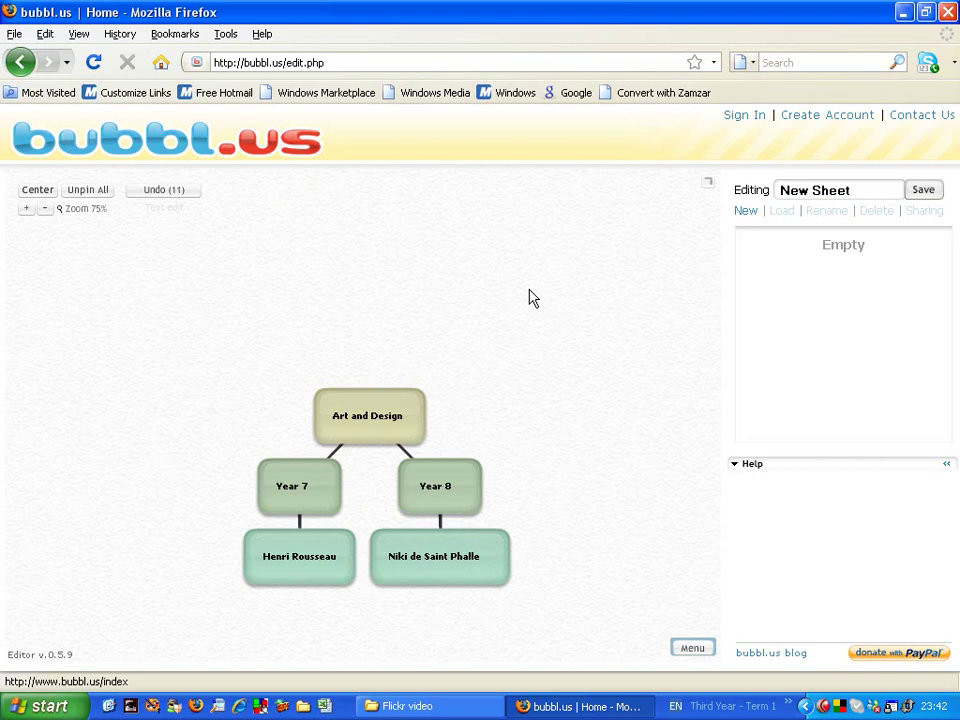
Bring up the Export panel set to Image in JPEG format
left_click(694, 649)
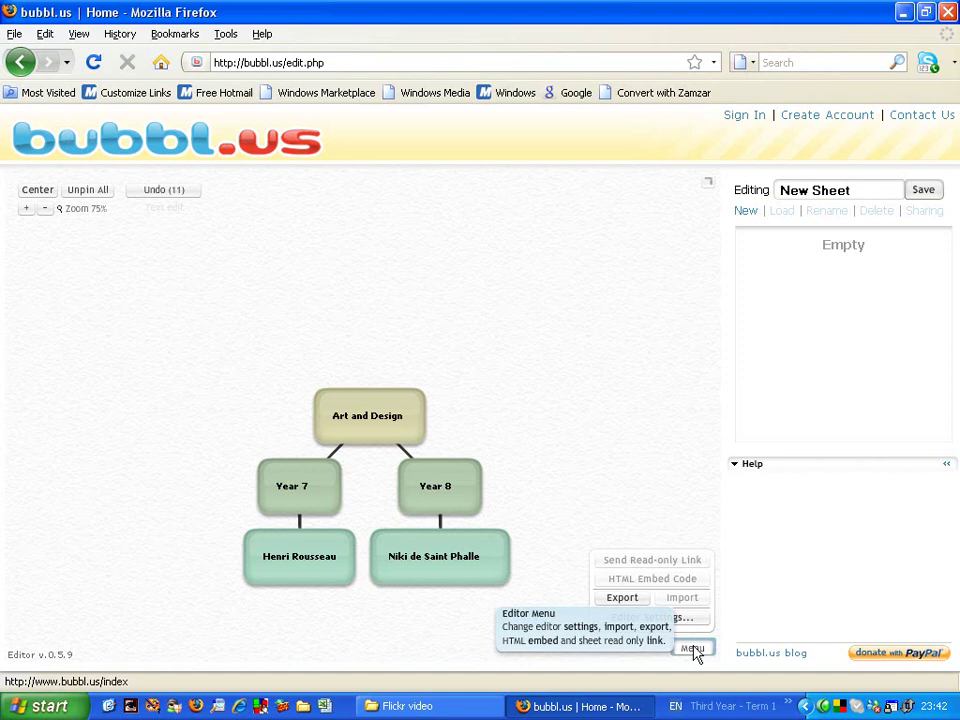
left_click(622, 598)
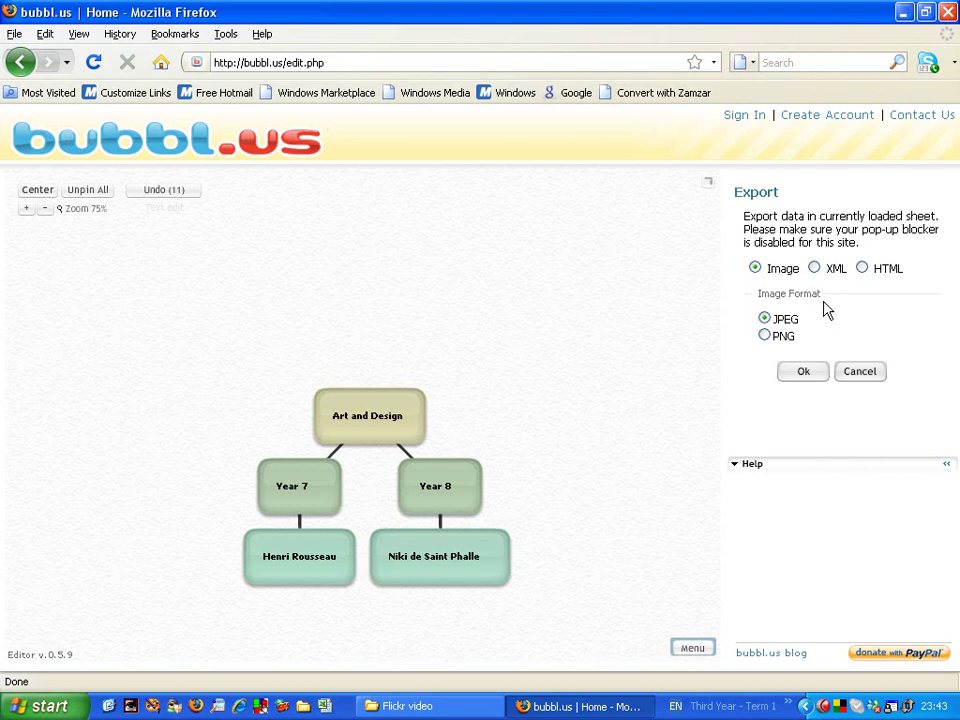
Save the JPEG export as bubblus_New_Sheet(2).jpg, then clear and close Firefox Downloads
left_click(806, 376)
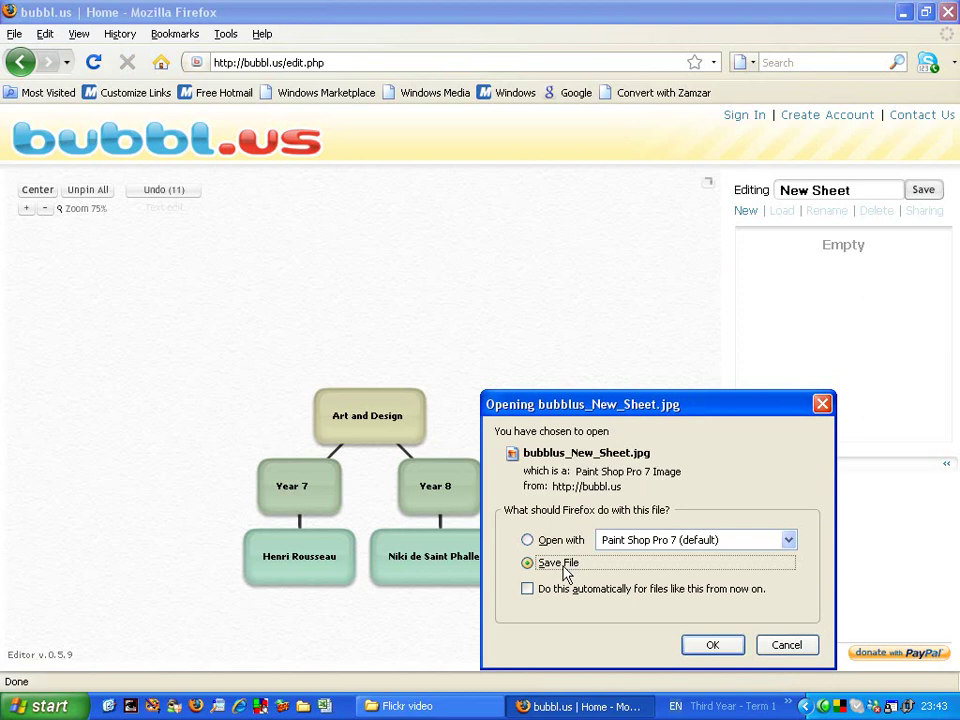
left_click(712, 645)
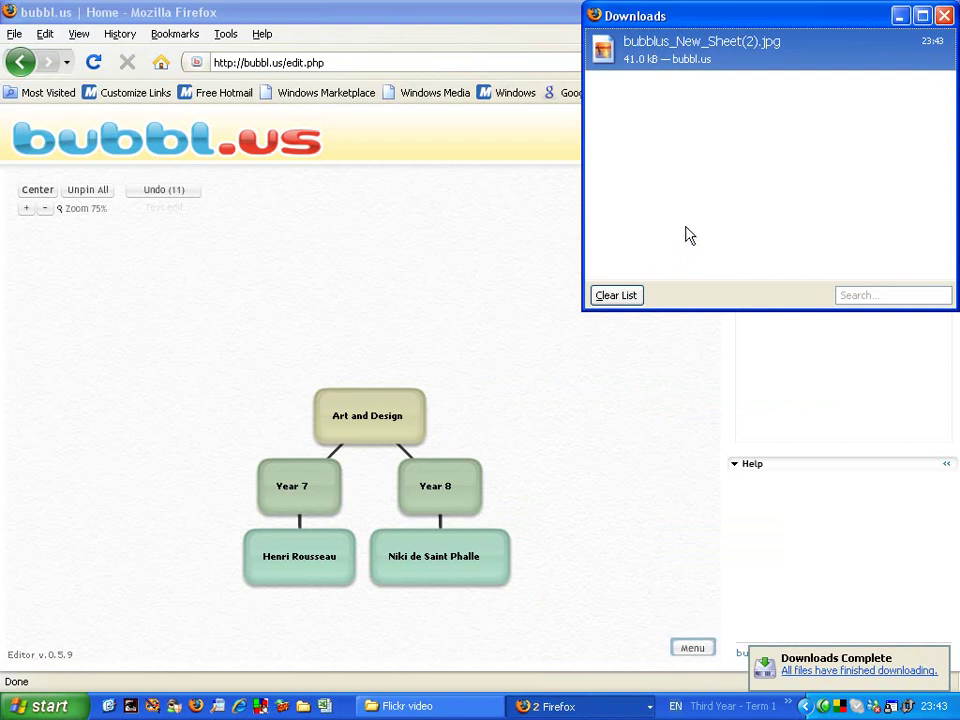
left_click(617, 297)
left_click(944, 16)
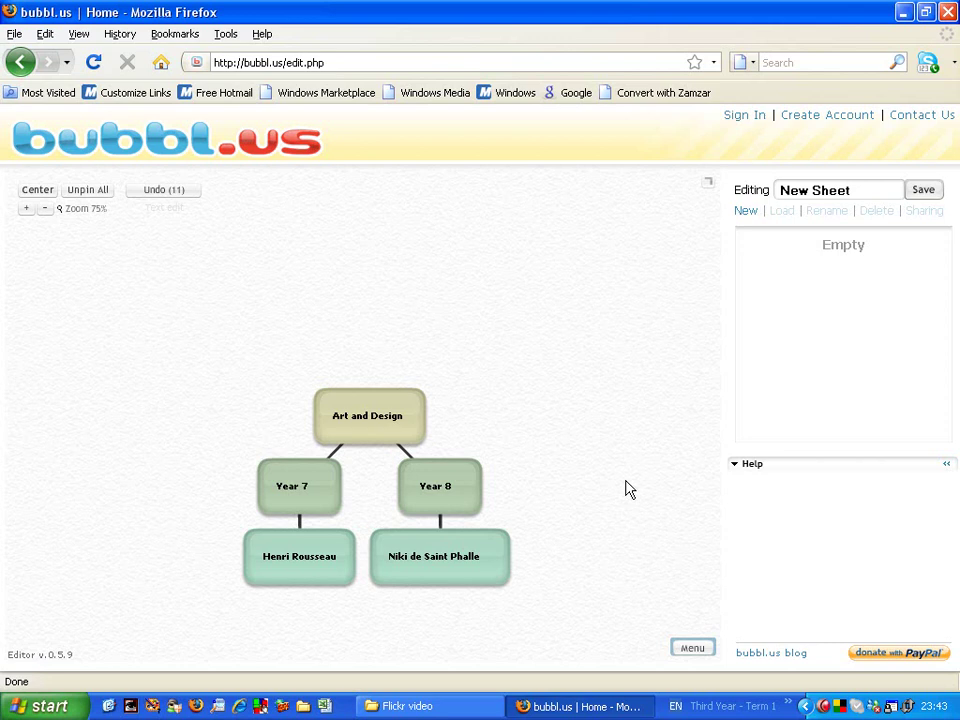
Launch PowerPoint 2007 and insert bubblus_New_Sheet(2) from the Desktop onto slide 1
left_click(40, 700)
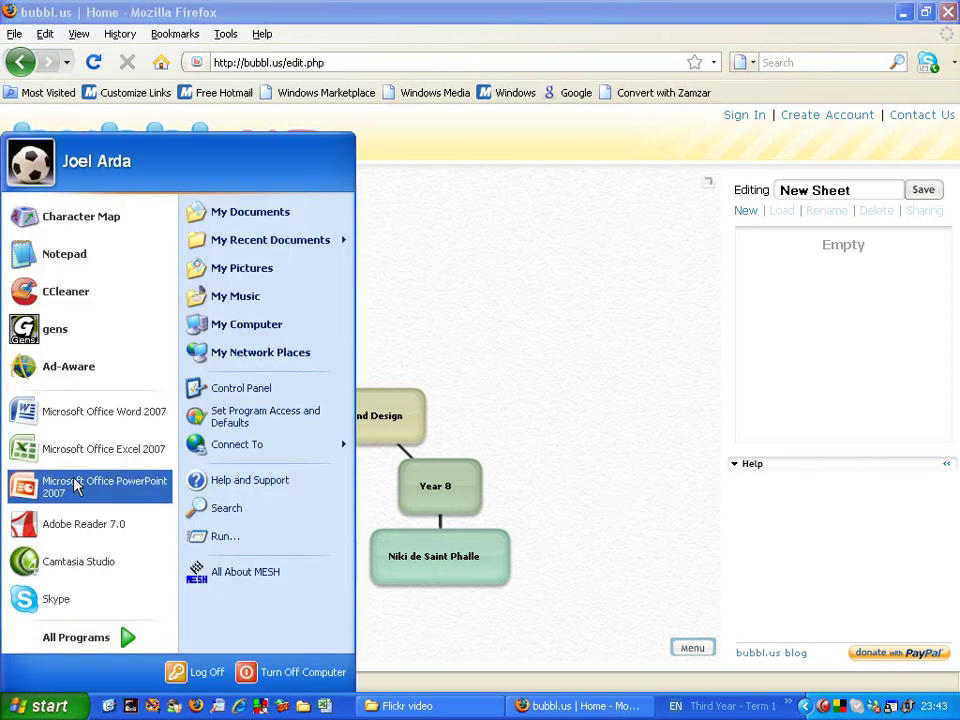
left_click(114, 484)
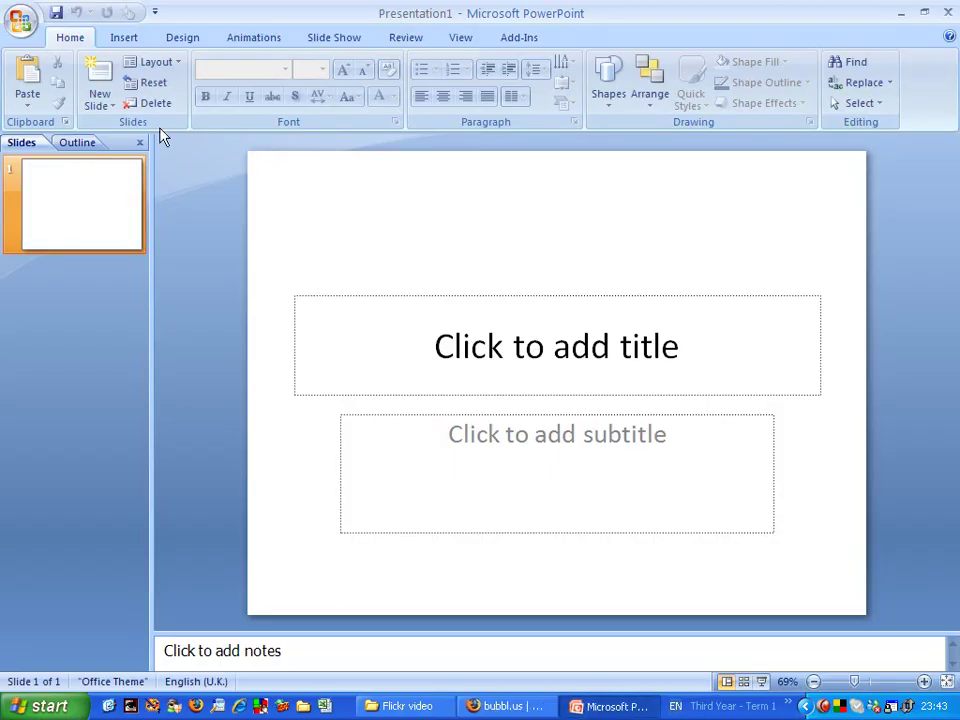
left_click(108, 37)
left_click(84, 92)
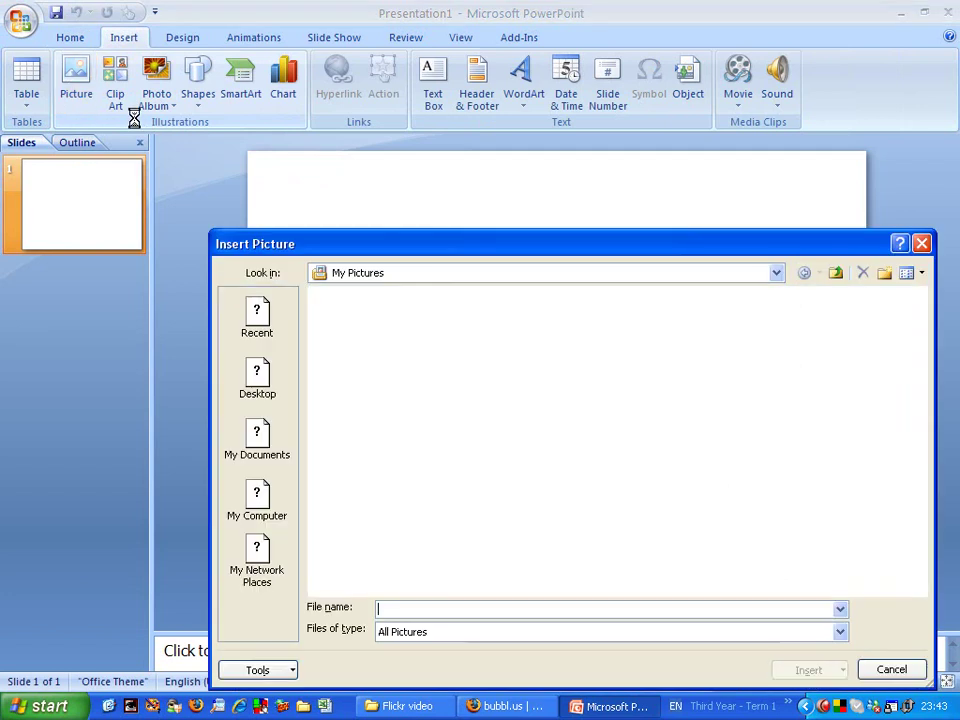
left_click(257, 378)
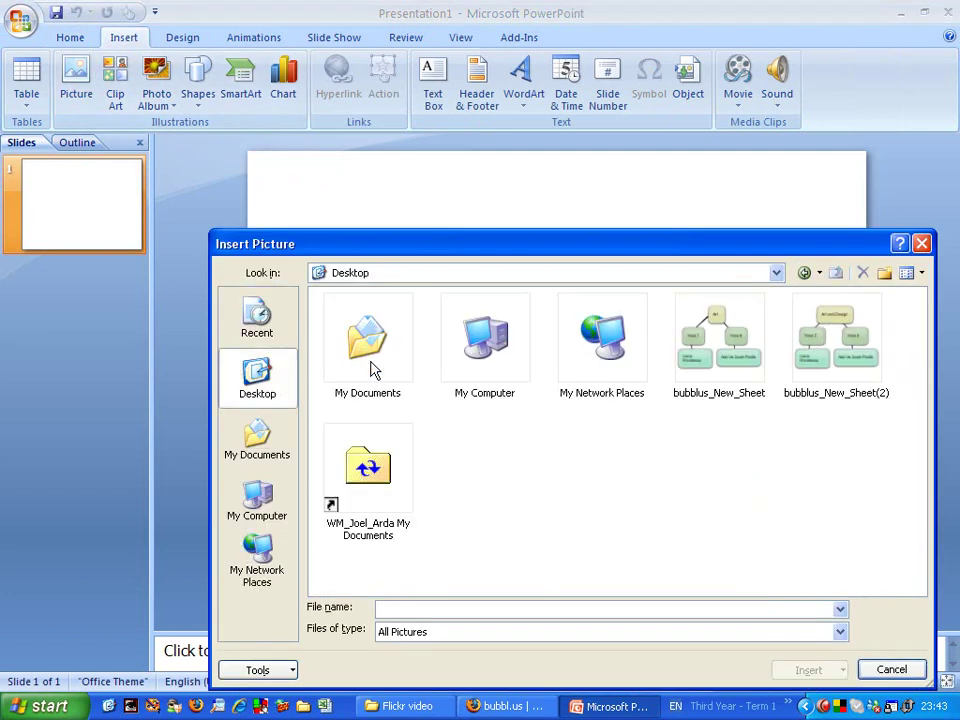
double_click(820, 362)
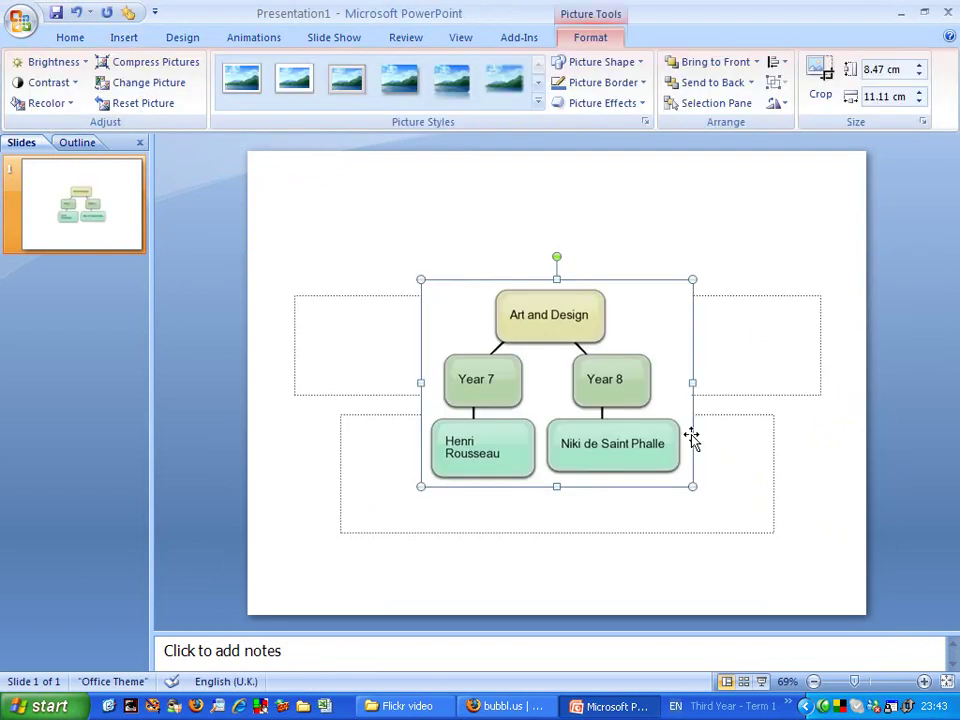
Enlarge the mind map picture to 17.99 × 23.61 cm and position it on the slide
left_click_drag(516, 364, 389, 270)
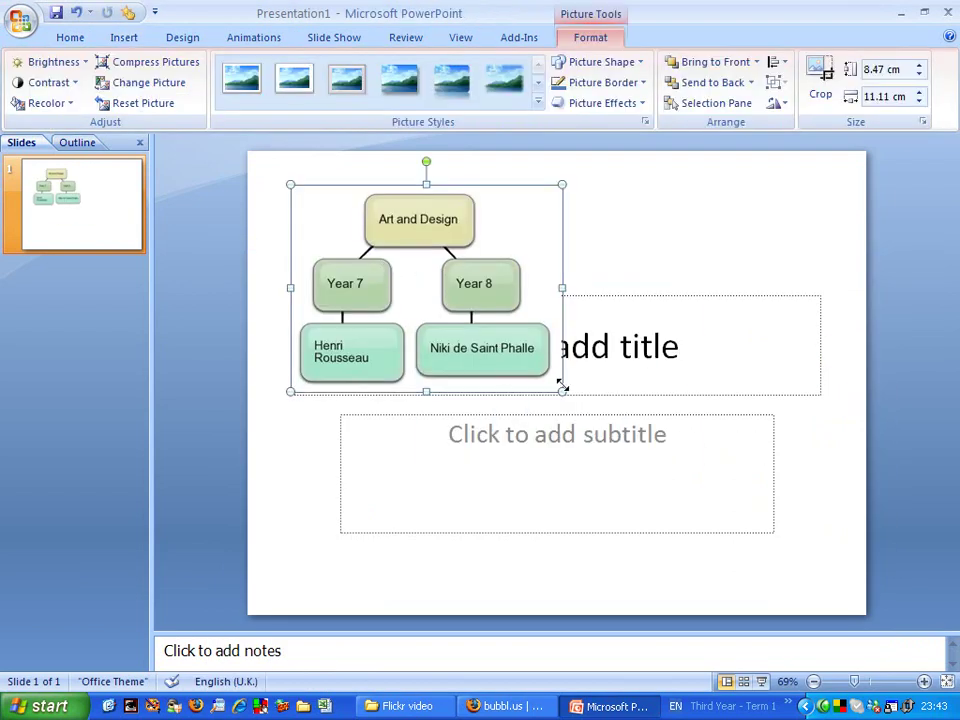
left_click_drag(562, 391, 858, 553)
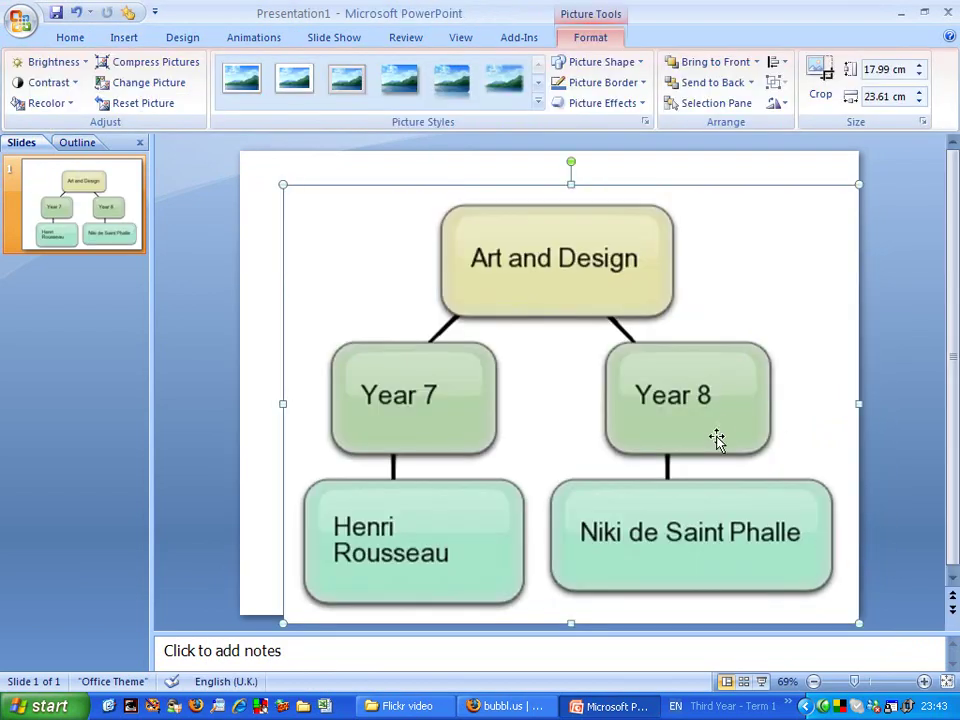
left_click_drag(703, 452, 679, 418)
left_click(858, 523)
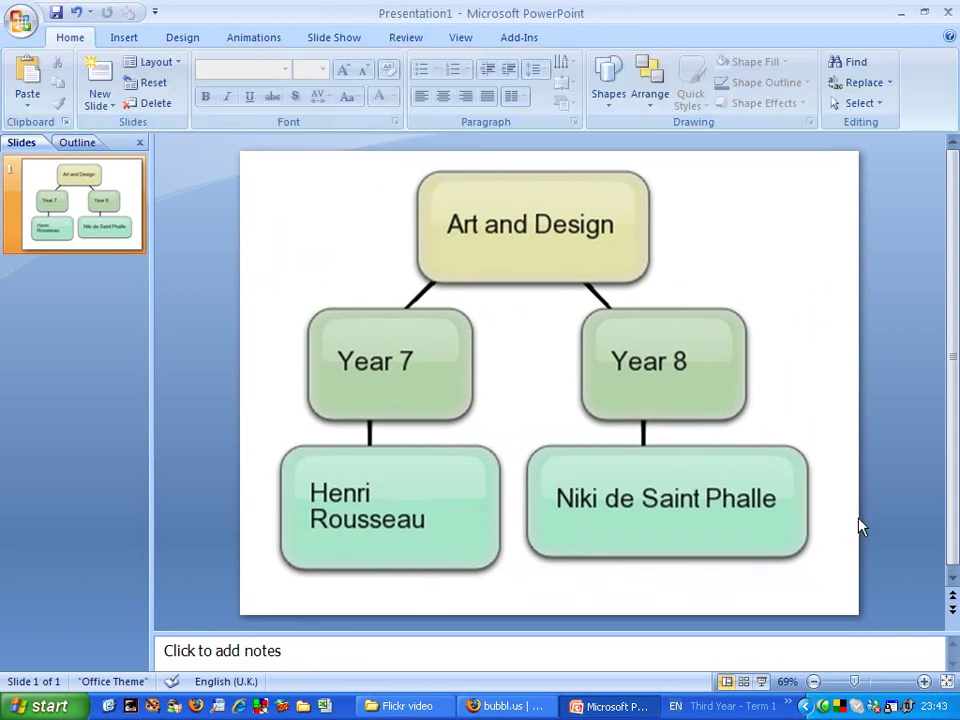